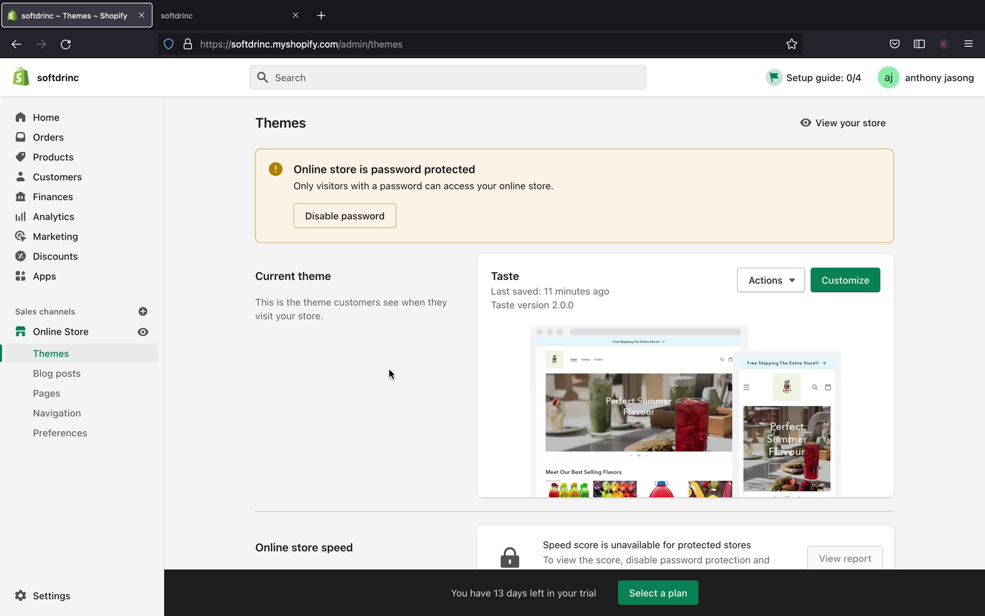
Go to Settings > Users and permissions, where Staff shows 0 of 2
scroll(508, 367, "down", 1)
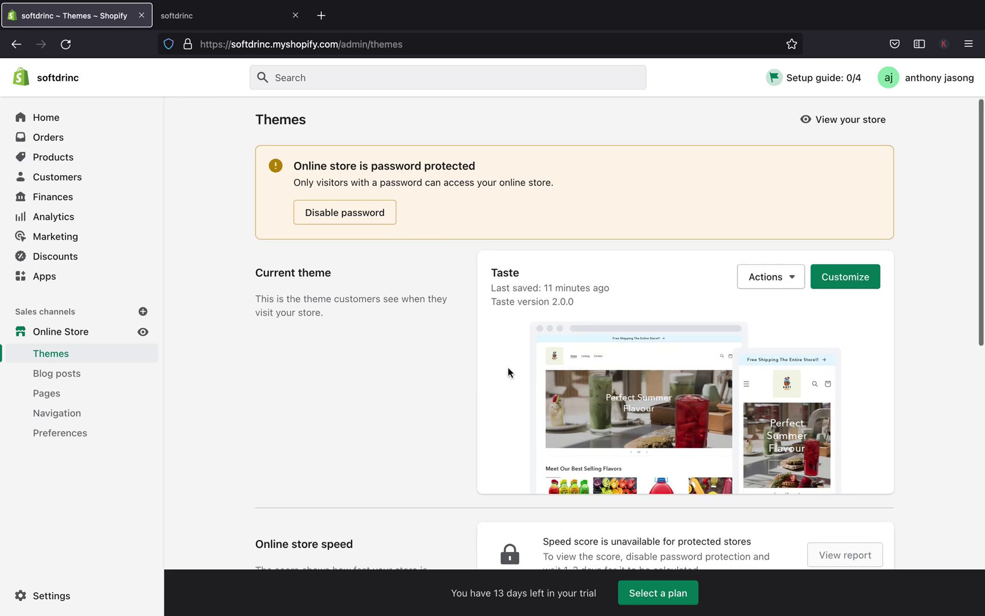
scroll(508, 367, "down", 2)
scroll(508, 367, "up", 1)
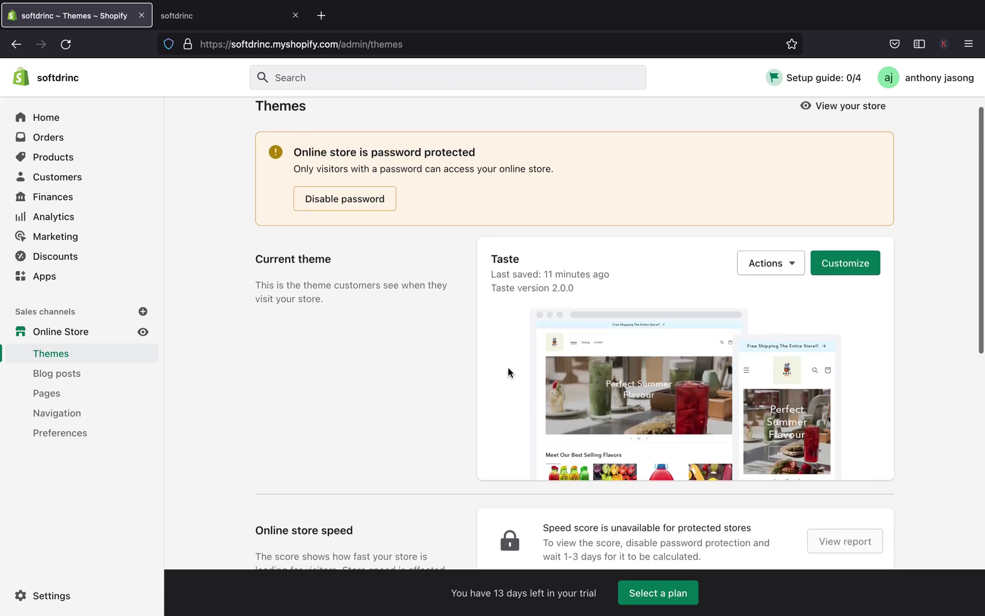
scroll(508, 367, "up", 1)
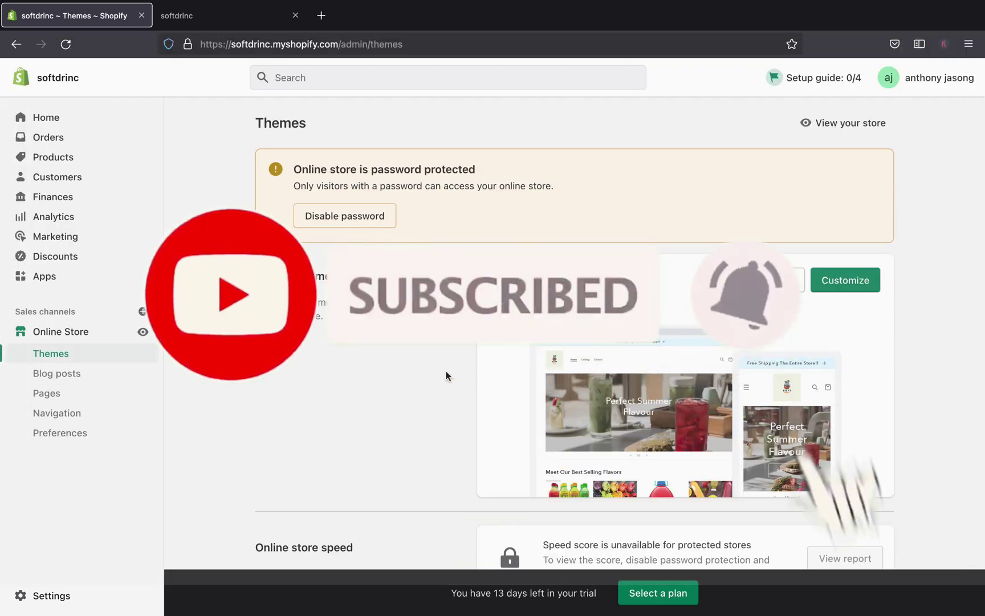
scroll(306, 442, "down", 2)
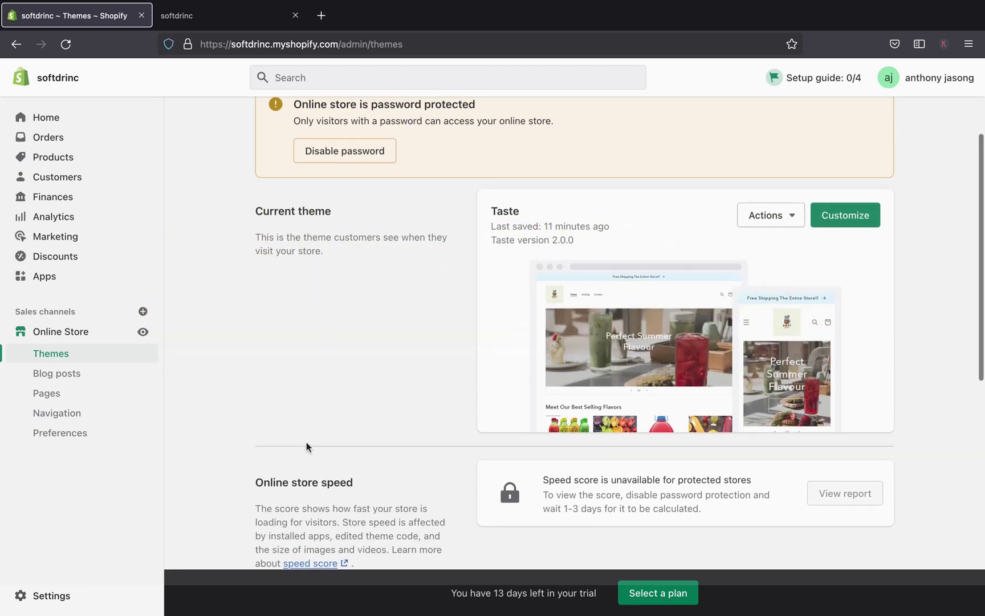
scroll(306, 442, "up", 2)
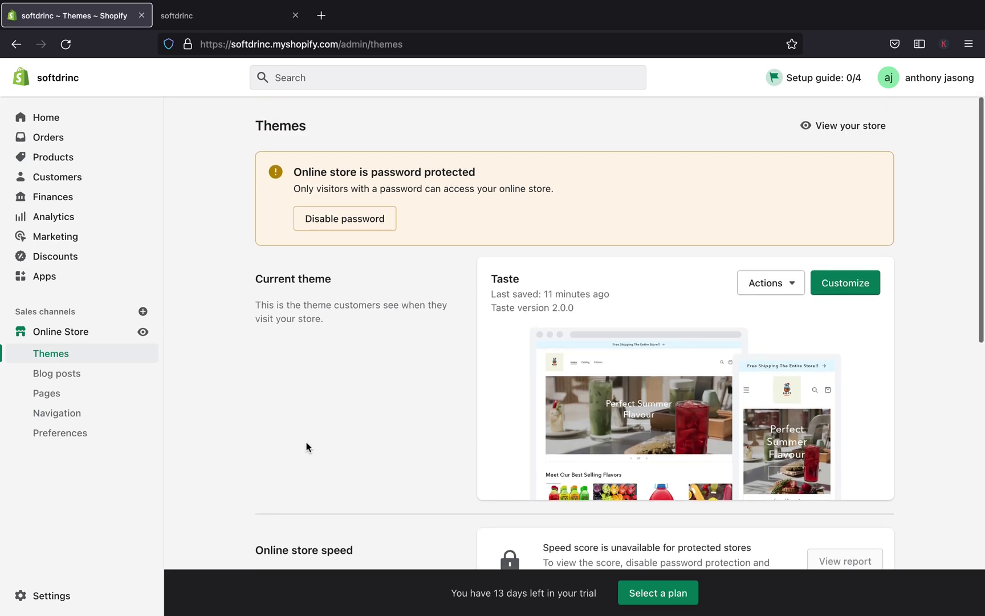
scroll(306, 441, "down", 1)
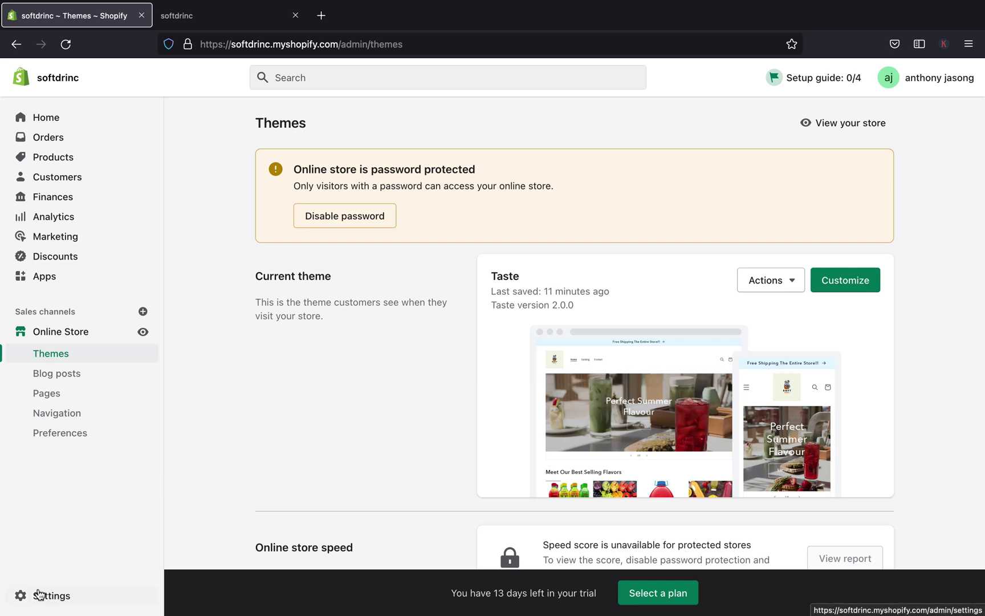
left_click(41, 600)
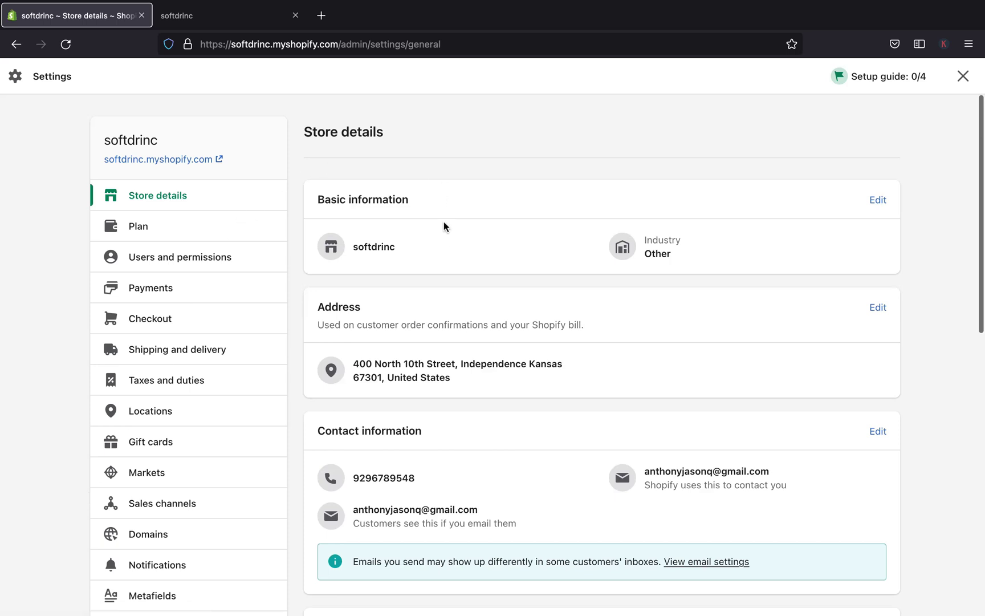
left_click(165, 266)
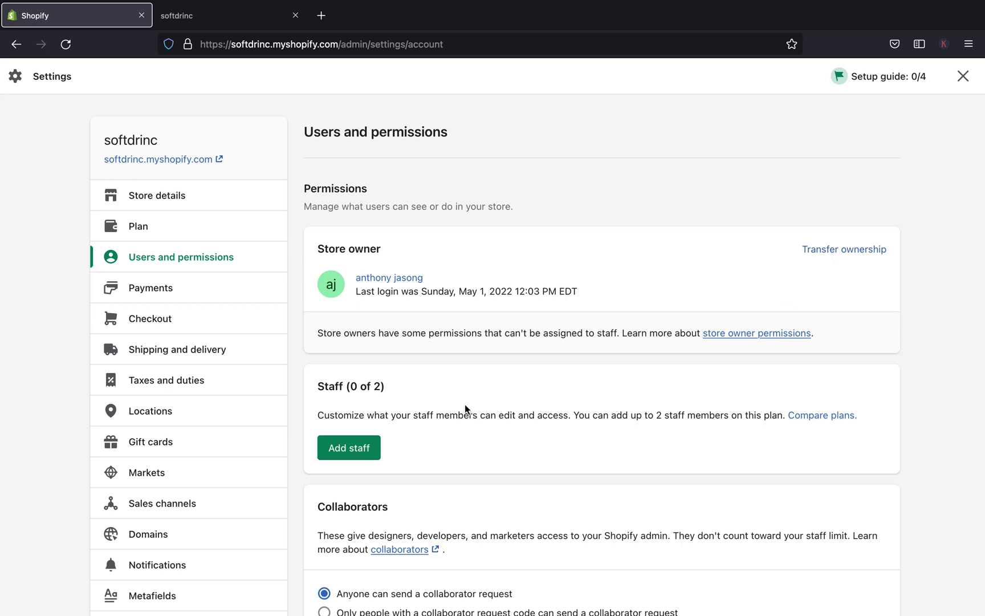
scroll(426, 404, "down", 2)
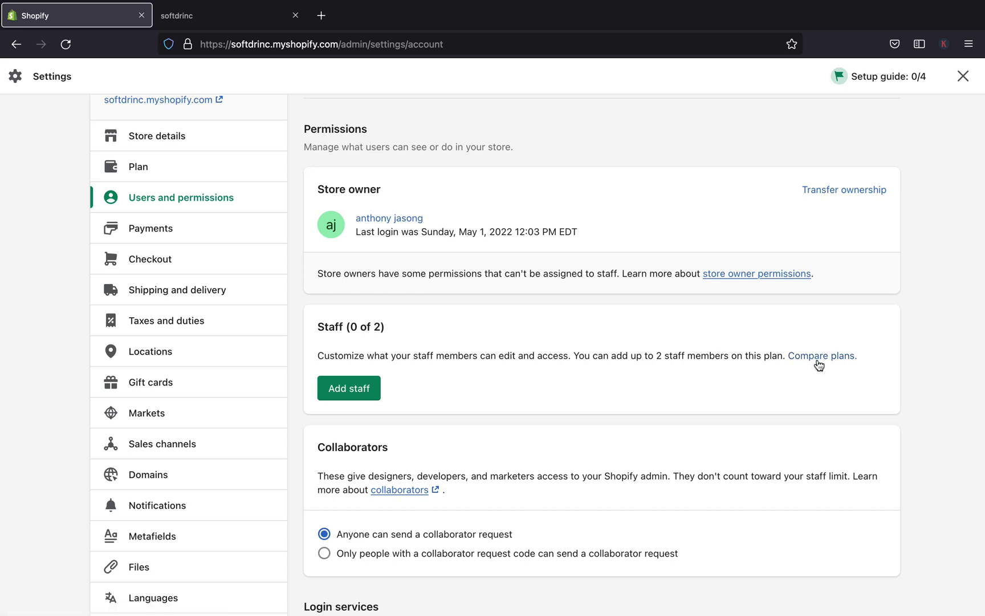
scroll(618, 343, "down", 3)
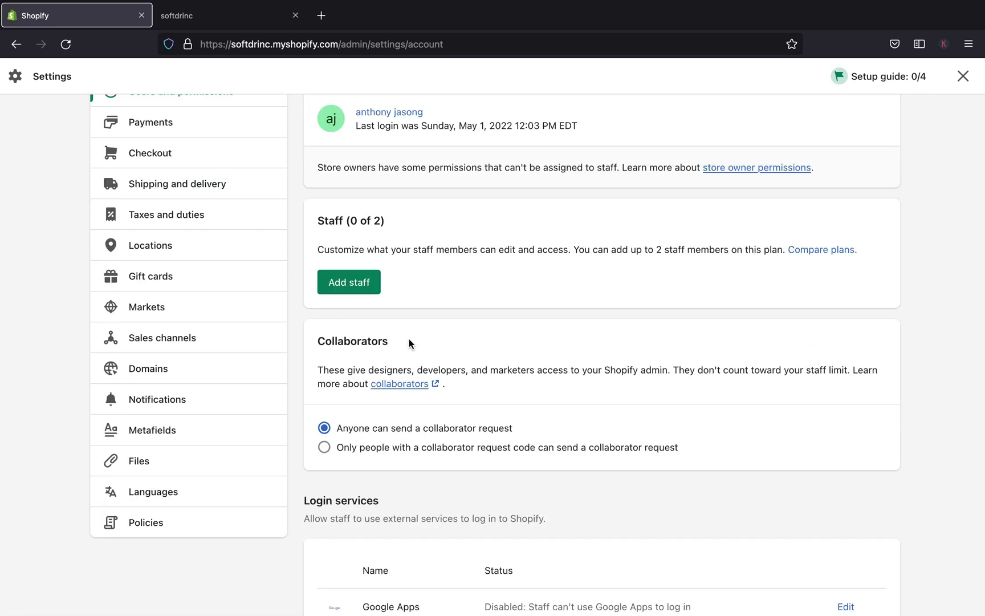
Open the Add staff form from the Staff section
left_click(341, 285)
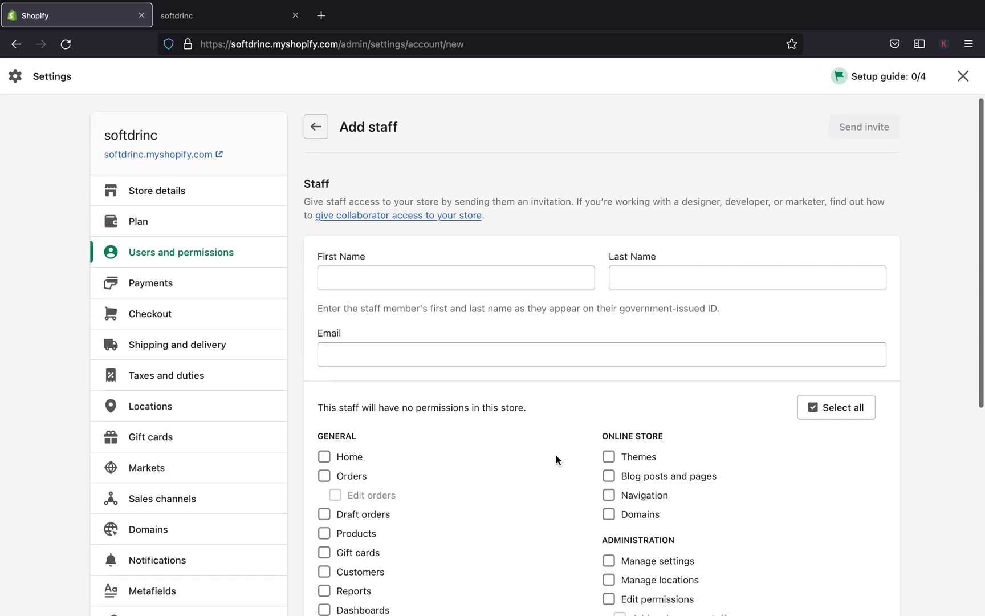
scroll(556, 460, "down", 5)
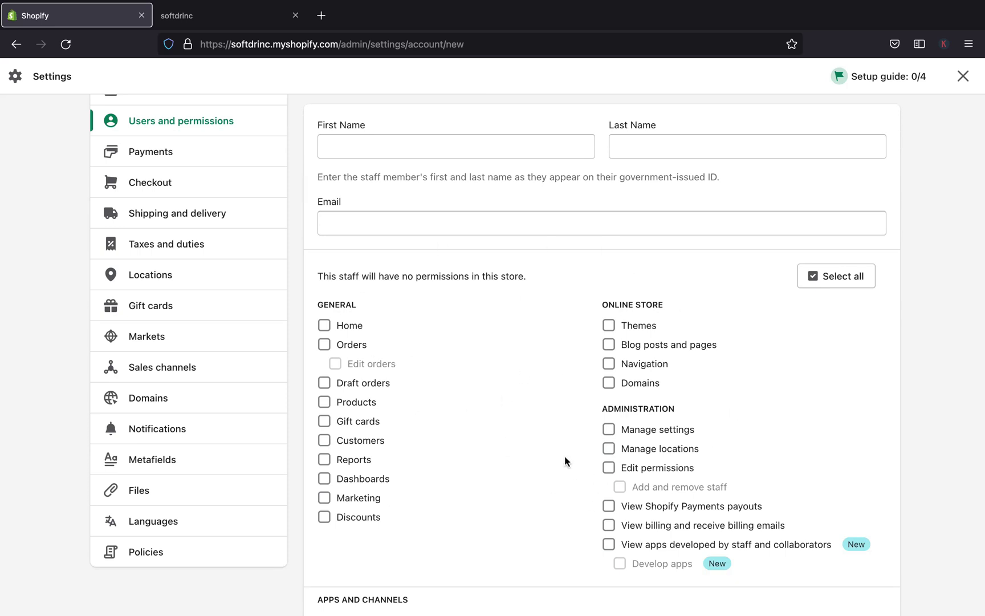
scroll(564, 457, "up", 3)
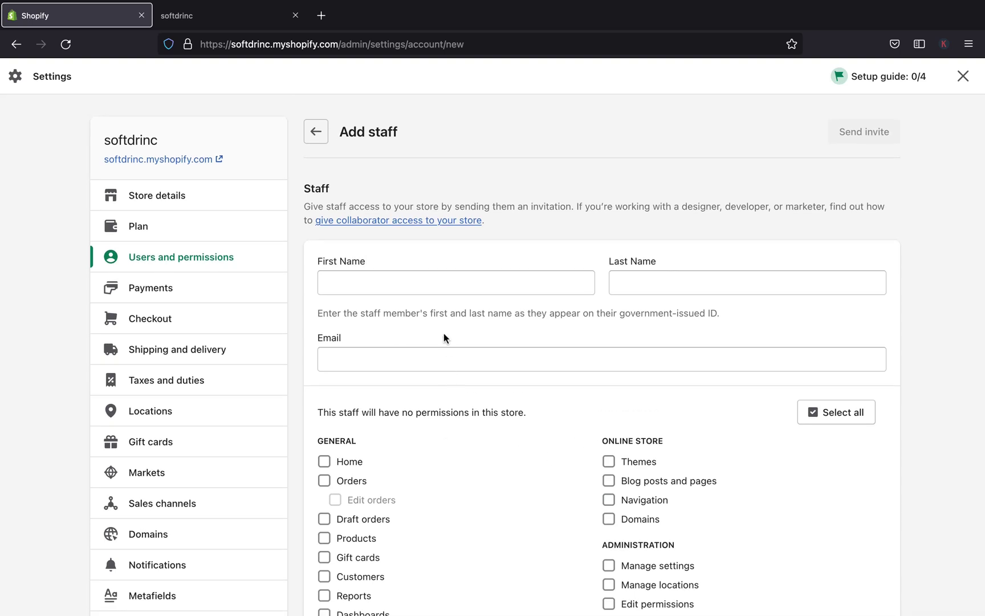
Enter the new staff member's first name, last name and e-mail address
left_click(386, 289)
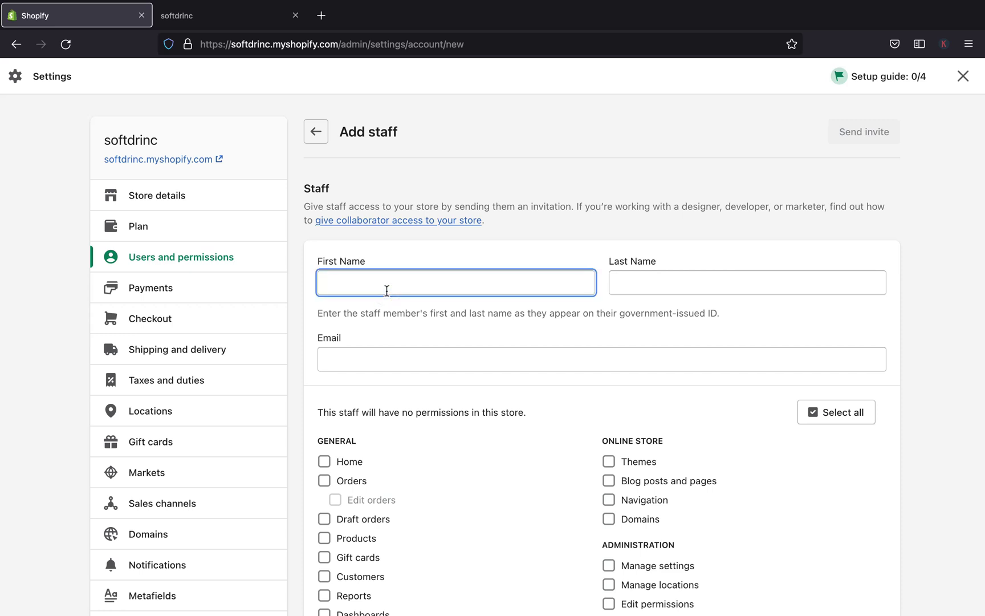
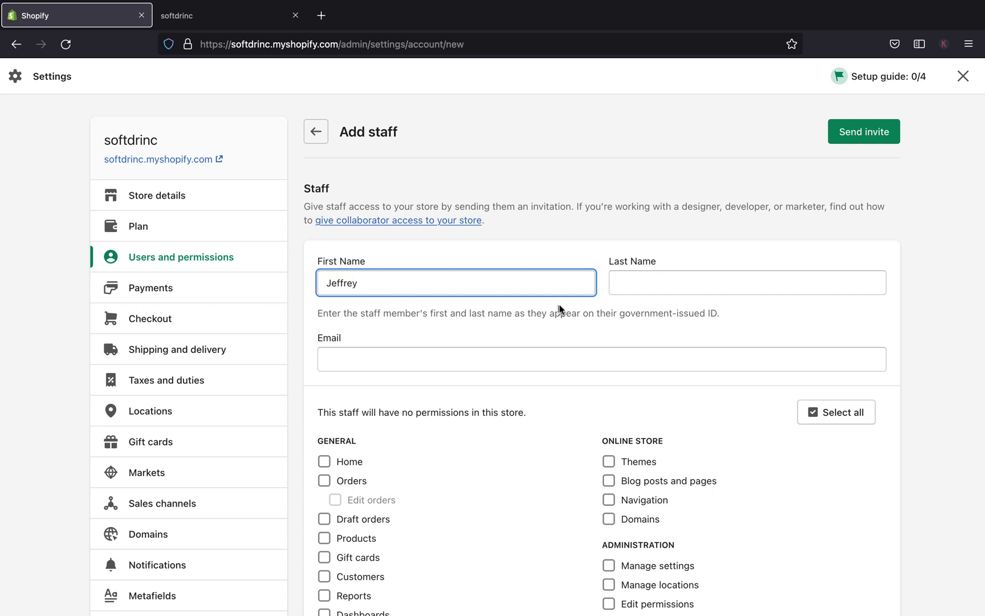
key("Tab")
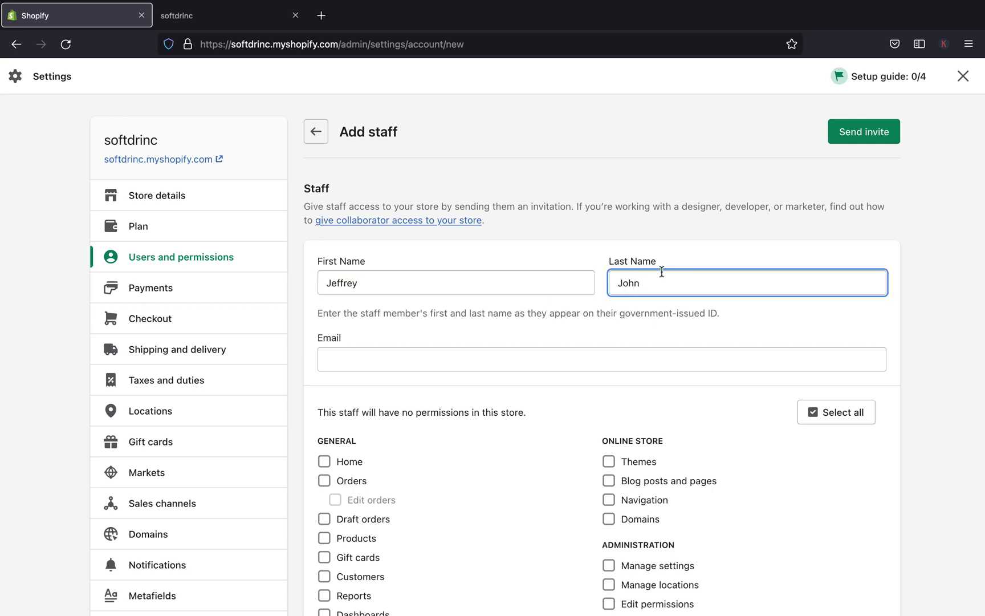
left_click(580, 334)
left_click(446, 364)
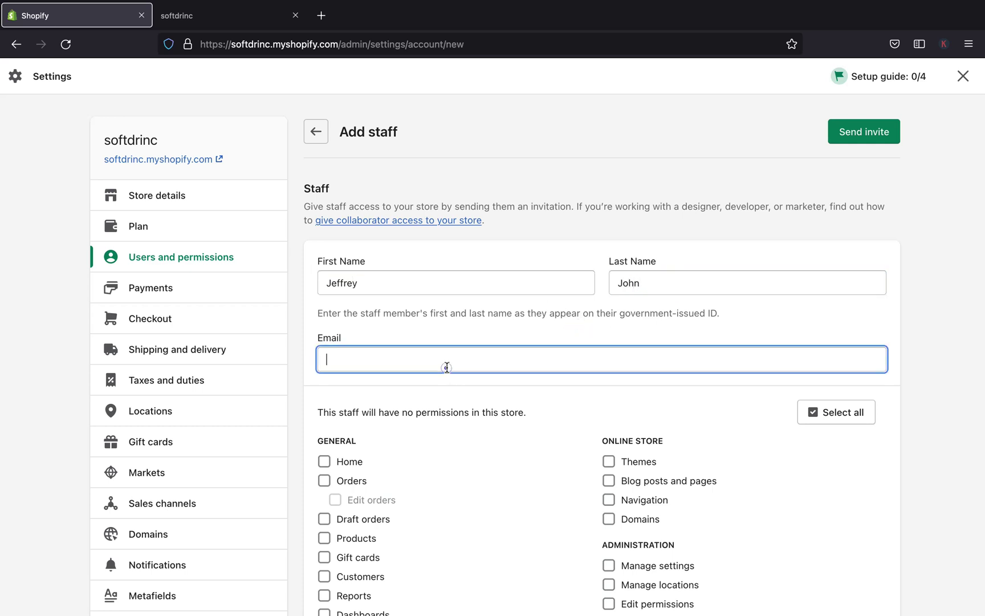
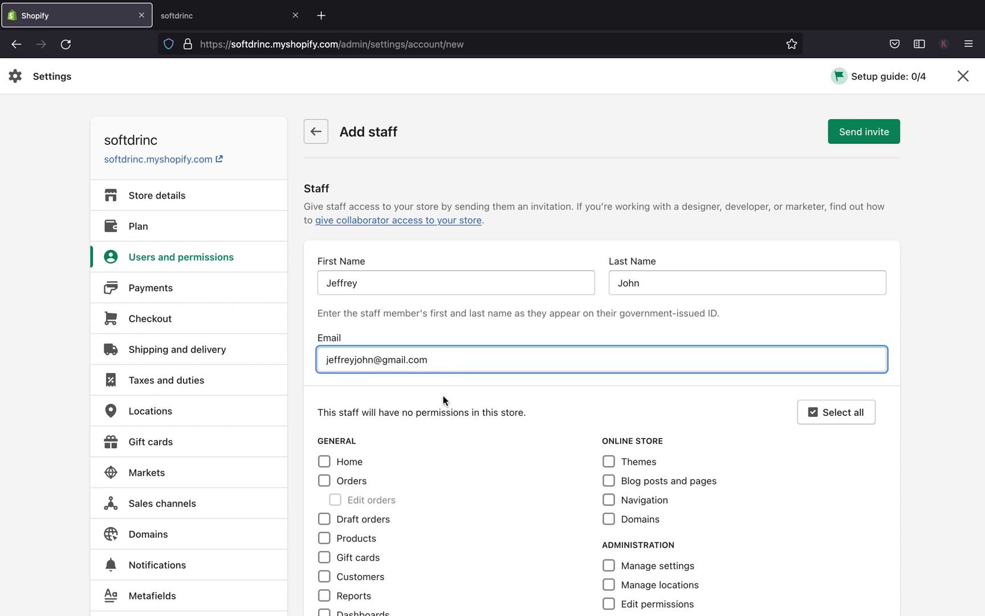
scroll(440, 451, "down", 3)
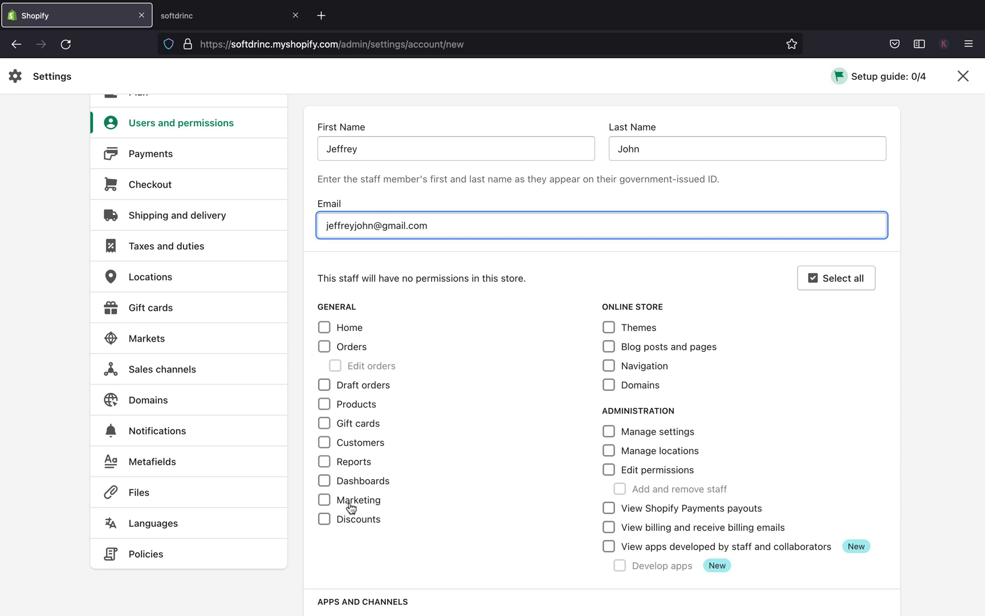
scroll(334, 409, "up", 1)
scroll(353, 415, "down", 2)
scroll(352, 415, "down", 1)
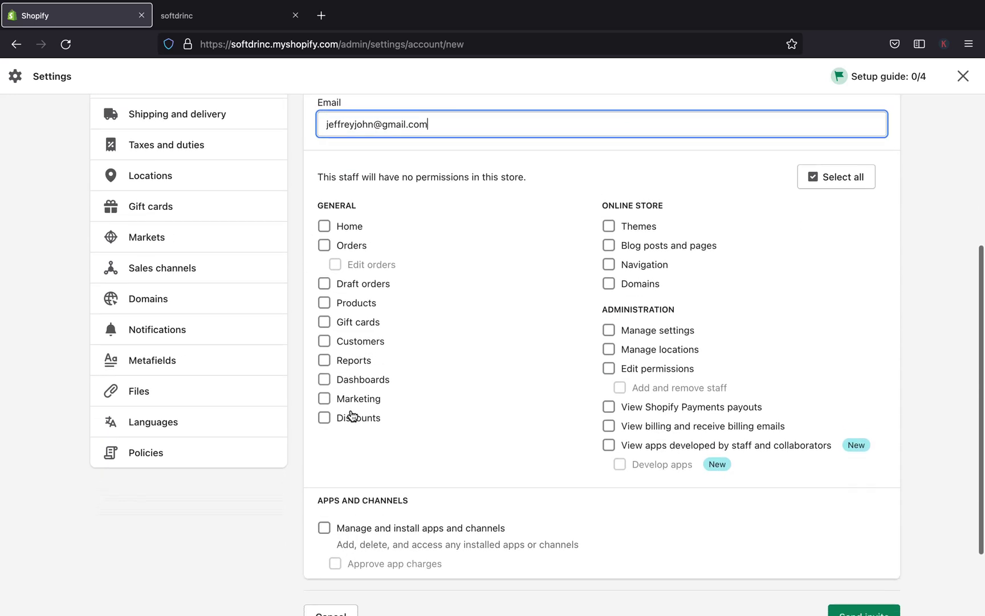
left_click(813, 178)
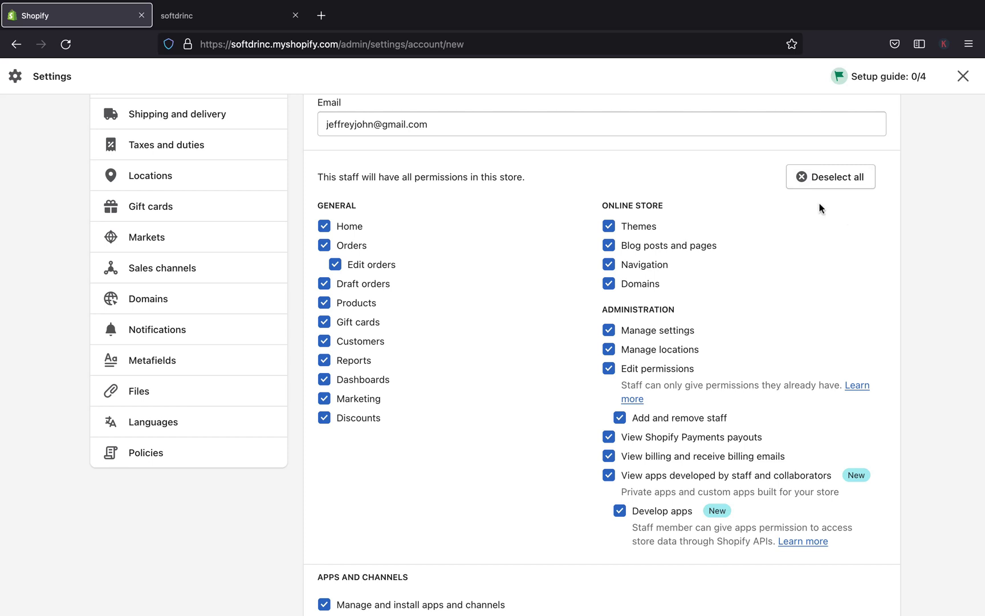
left_click(803, 180)
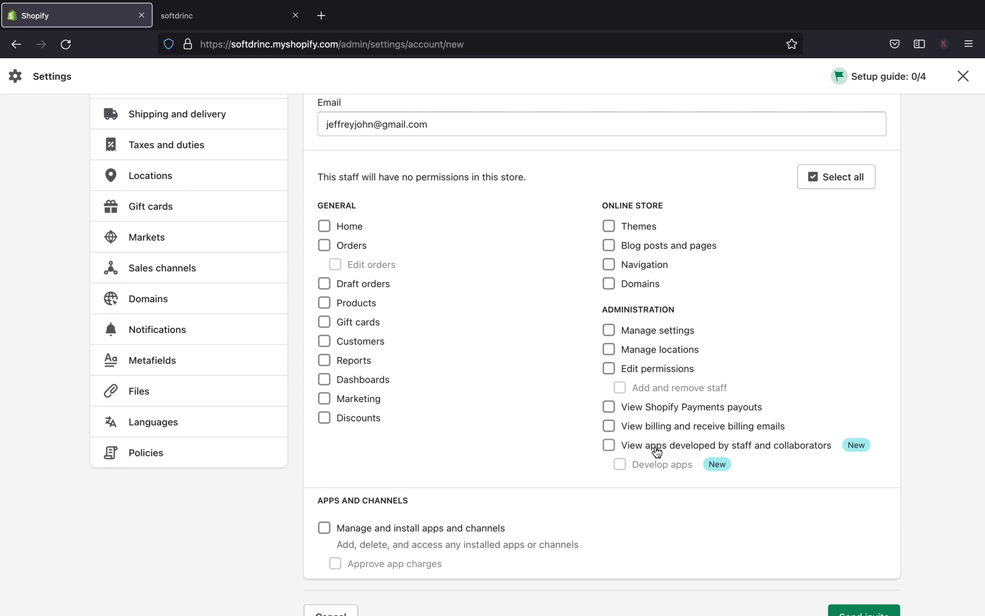
Grant Home, Products, Themes, Navigation, and Blog posts and pages permissions, leaving Orders unchecked
scroll(485, 435, "up", 2)
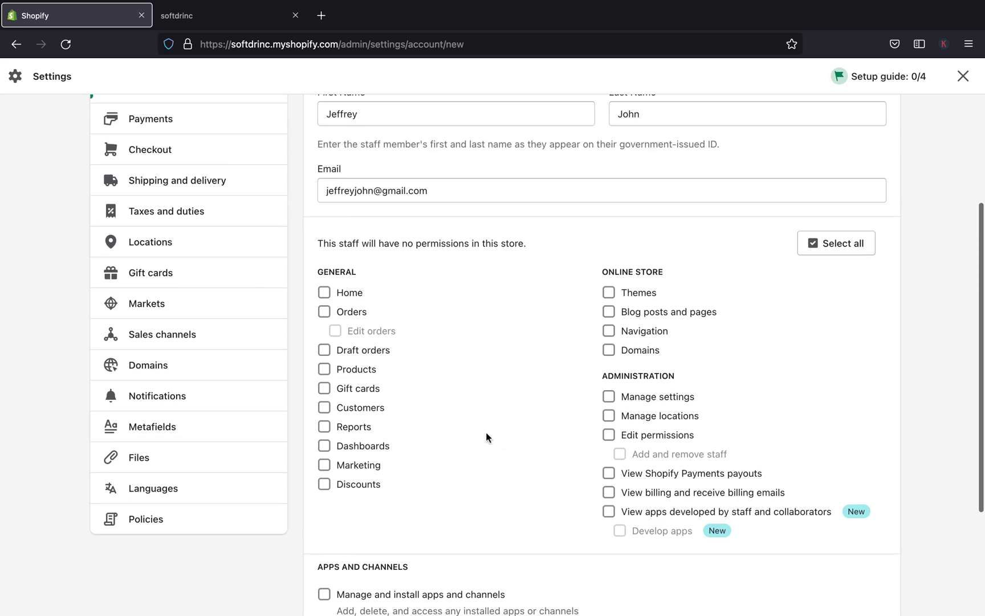
scroll(485, 437, "up", 1)
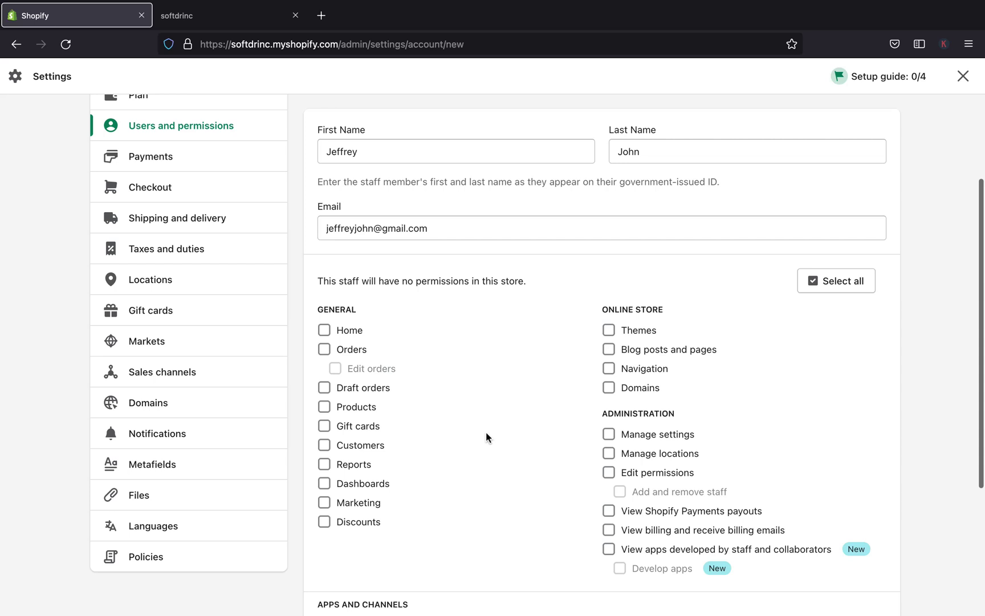
left_click(325, 327)
left_click(325, 349)
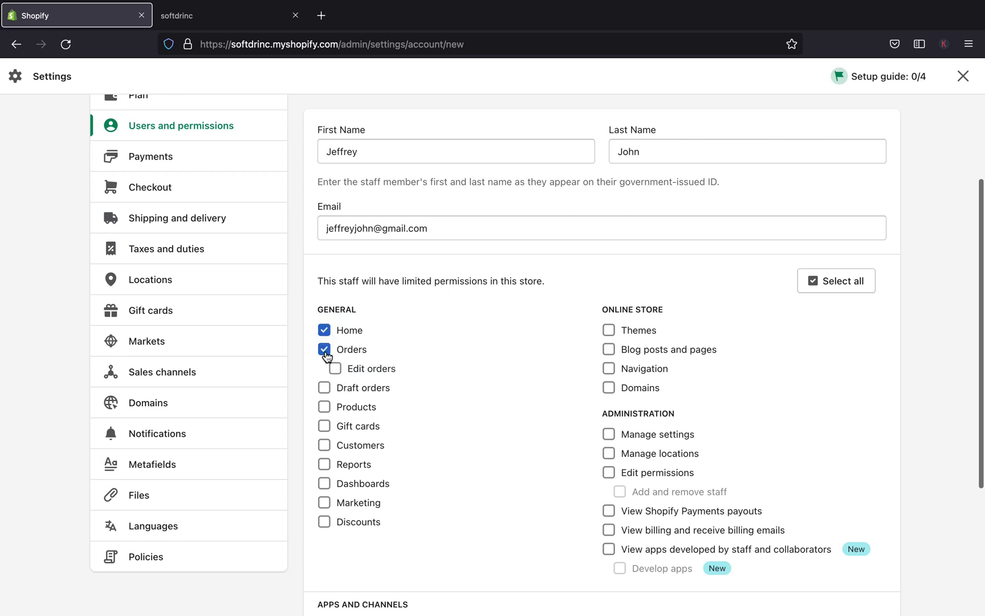
left_click(324, 351)
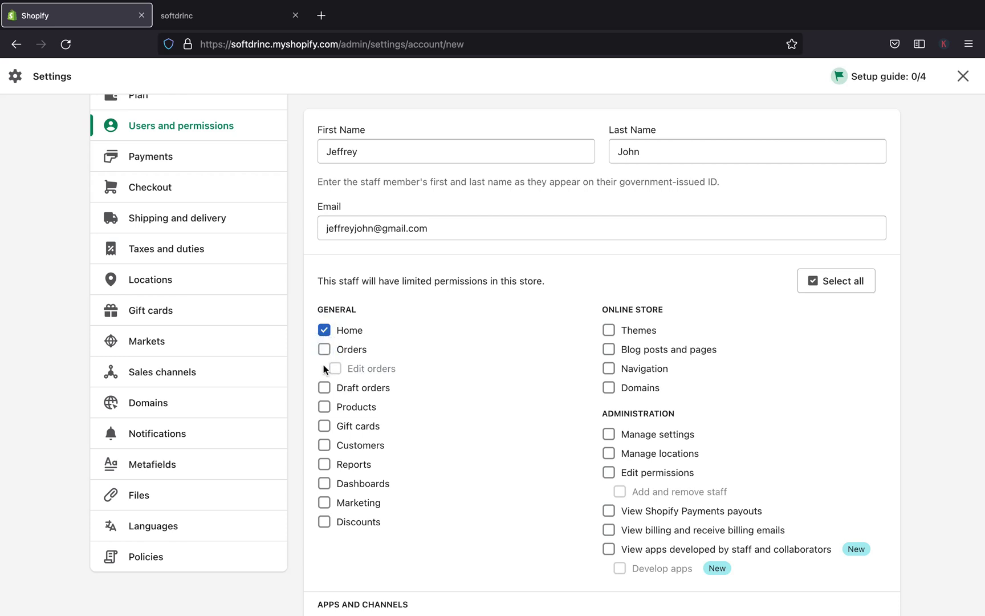
left_click(324, 388)
left_click(325, 406)
left_click(610, 329)
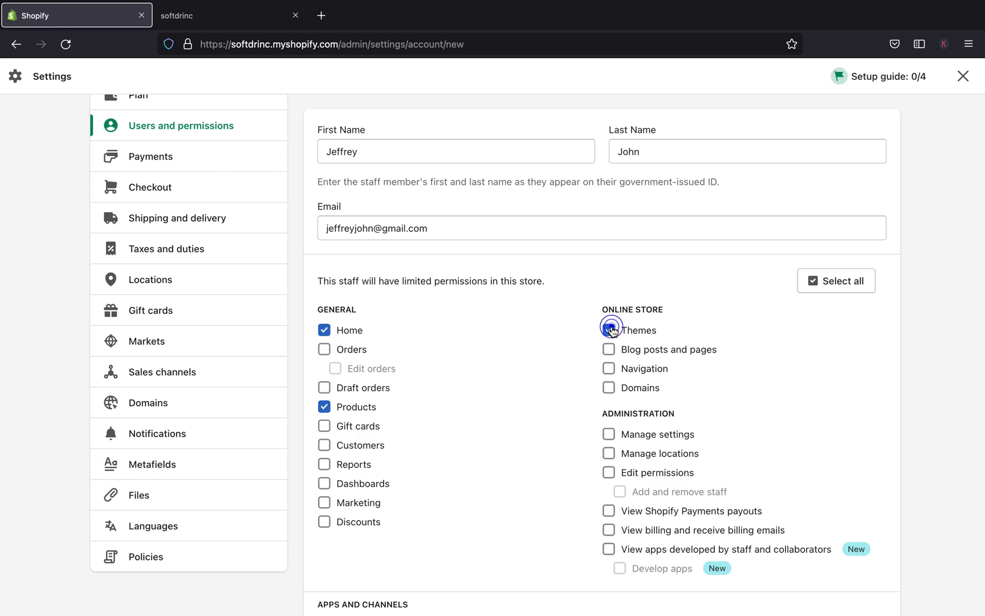
left_click(611, 370)
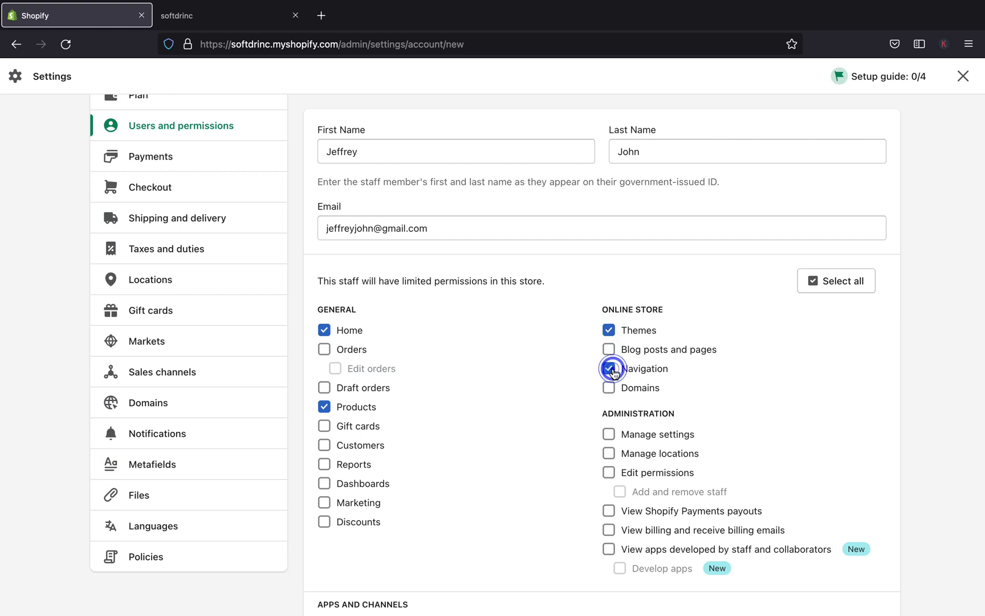
left_click(613, 350)
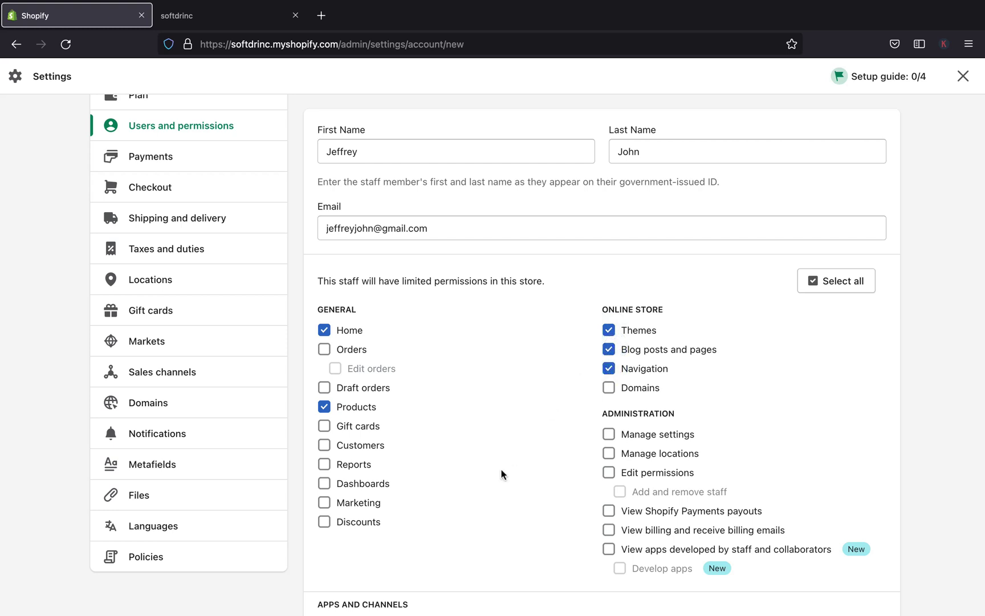
Allow managing and installing apps and channels, and approving app charges
scroll(501, 470, "down", 3)
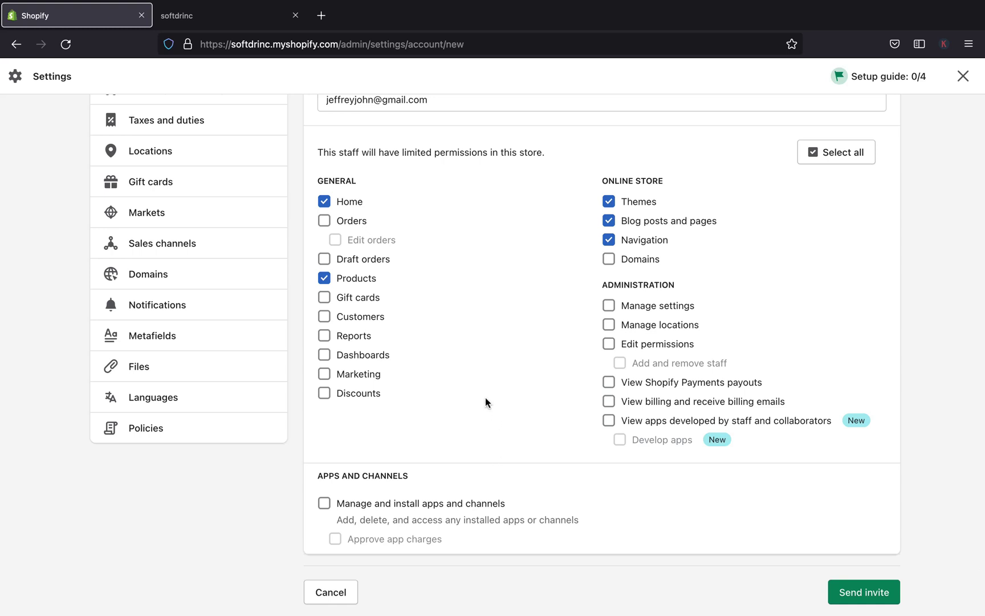
scroll(485, 397, "down", 1)
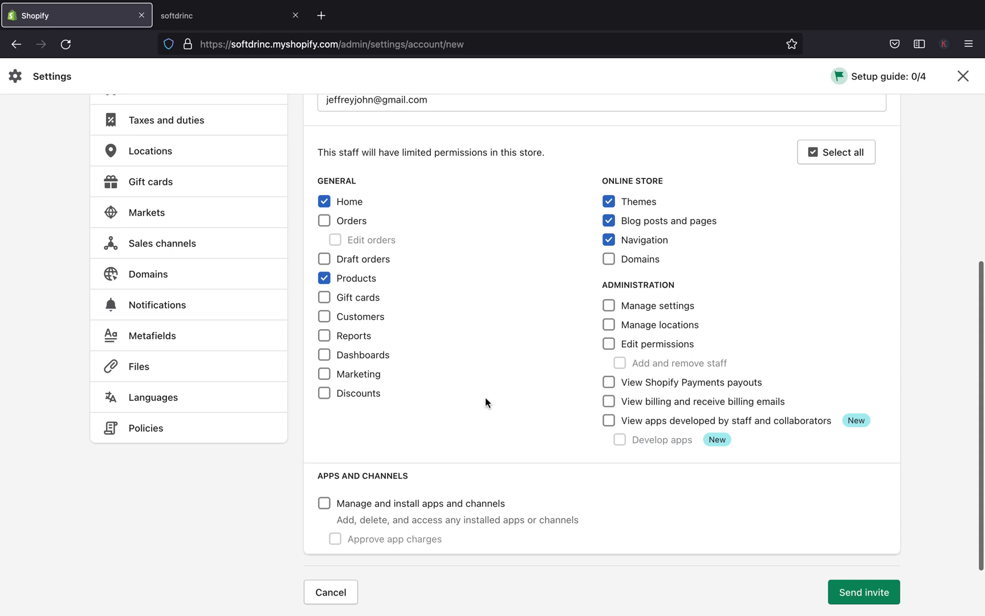
scroll(485, 398, "down", 2)
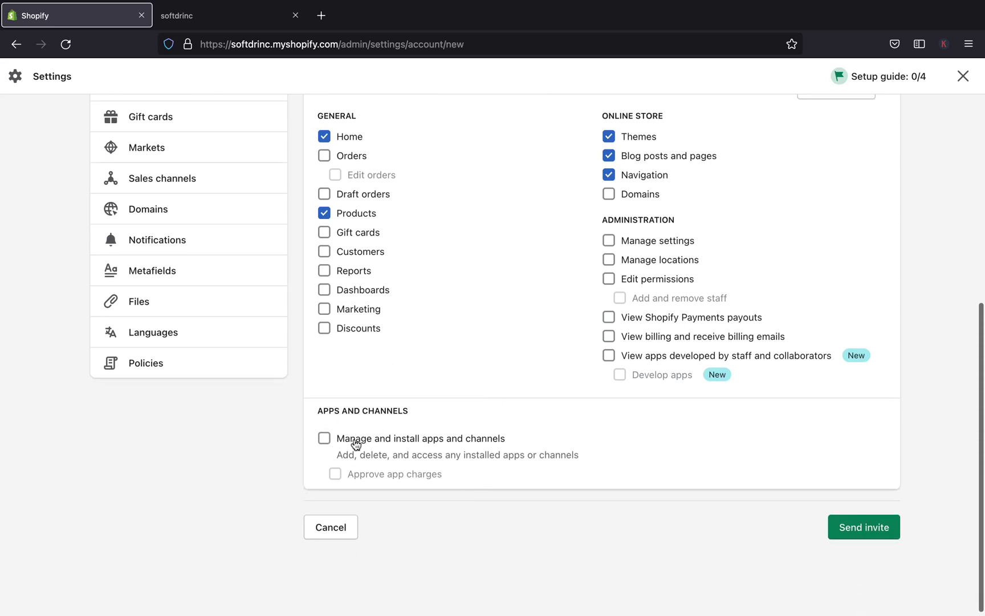
left_click(324, 438)
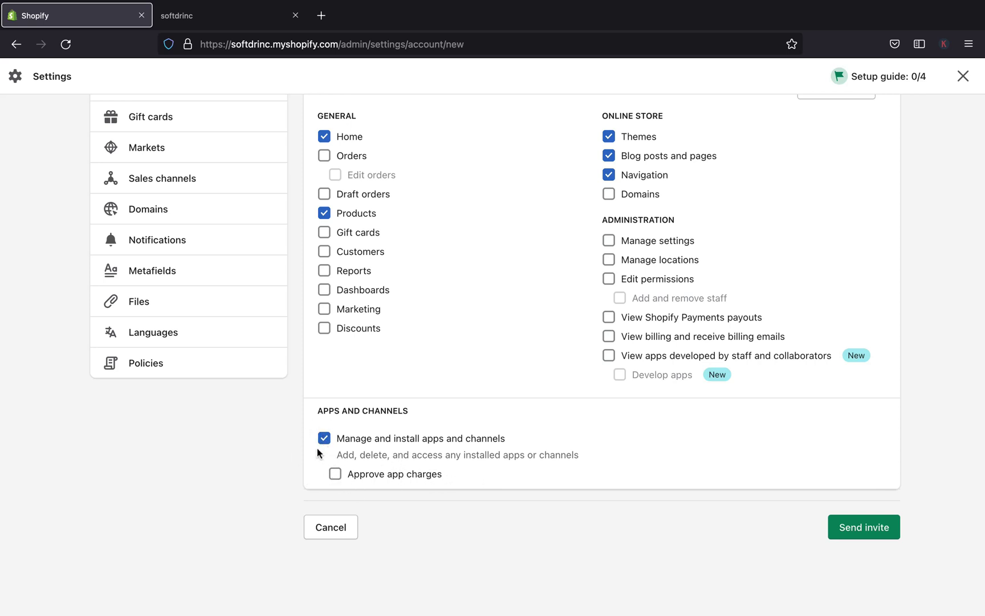
left_click(335, 474)
scroll(335, 479, "up", 6)
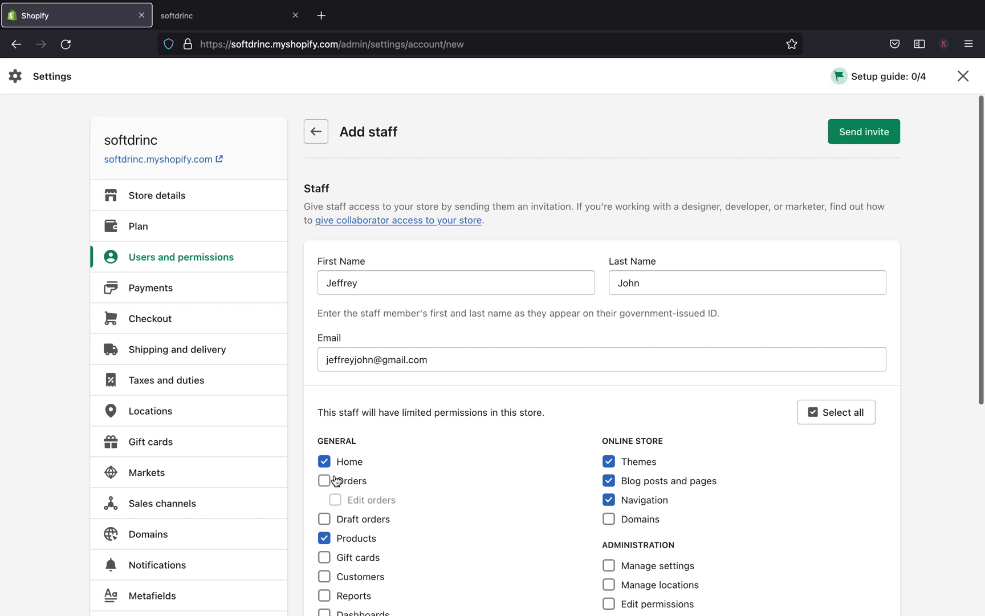
scroll(337, 481, "down", 5)
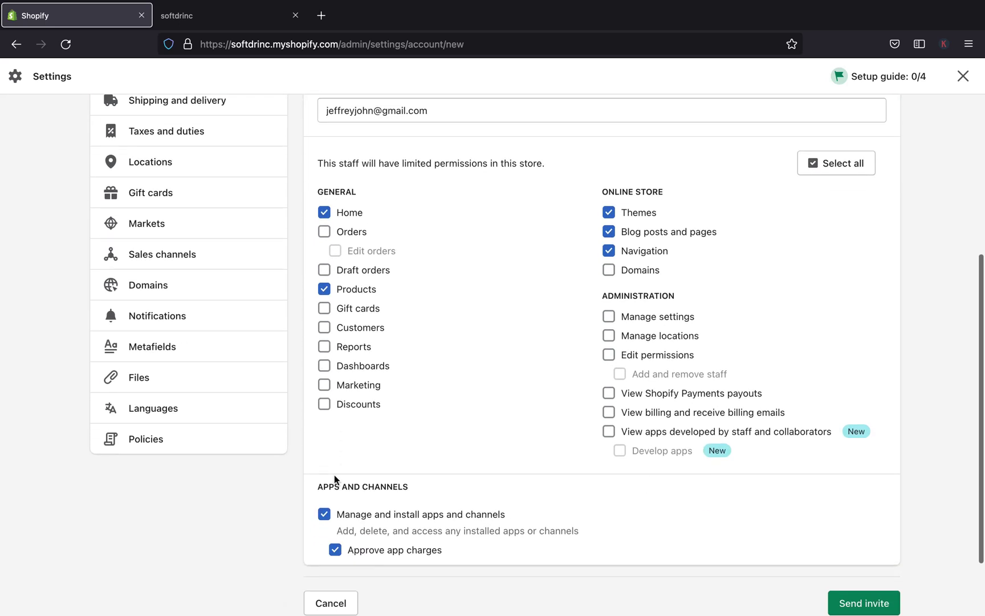
scroll(495, 288, "up", 3)
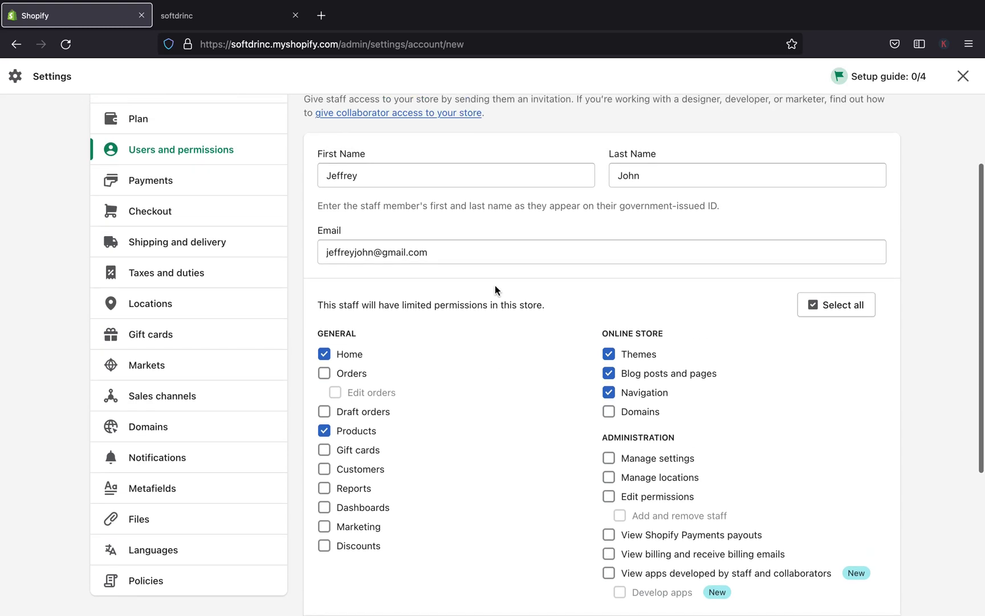
scroll(495, 288, "down", 3)
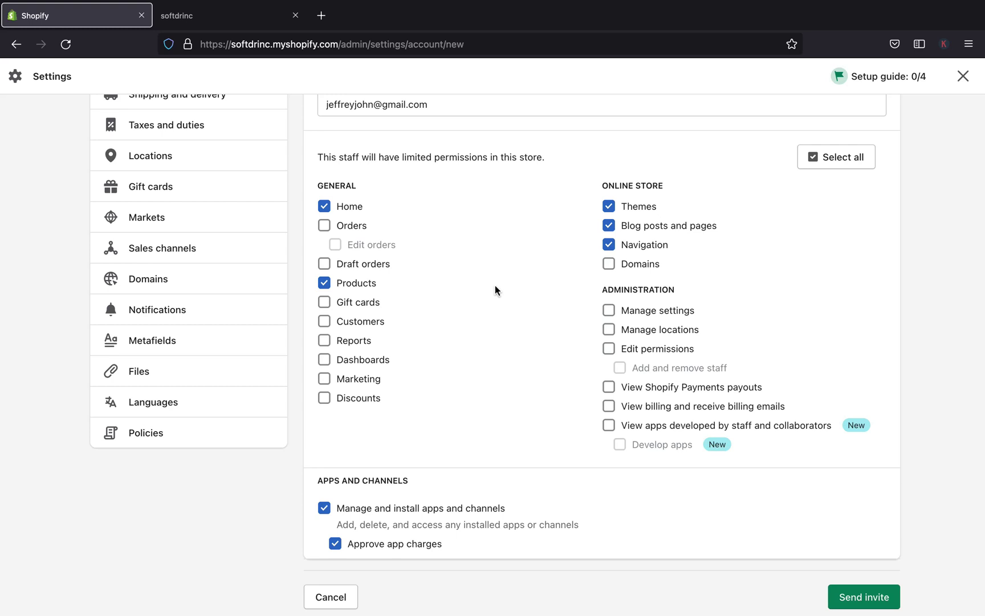
scroll(495, 285, "down", 2)
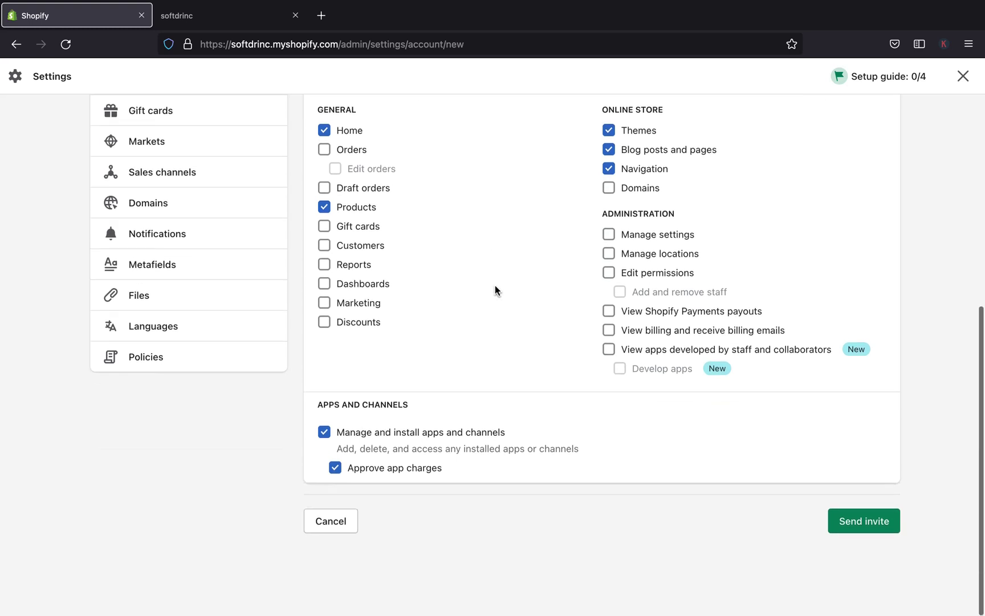
Send the invite so the new member appears under Staff (1 of 2) as Invitation sent
left_click(855, 528)
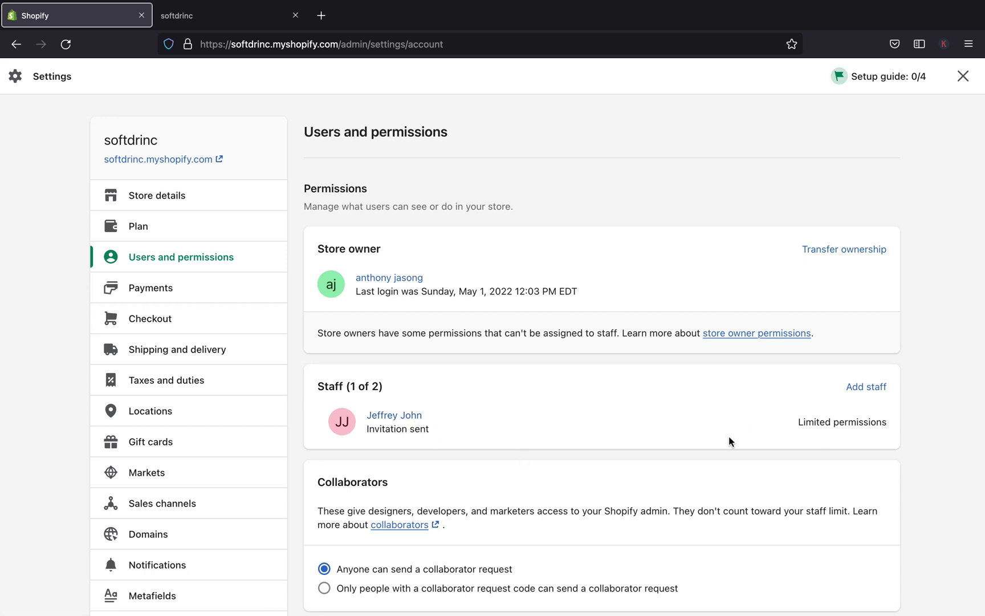
scroll(395, 416, "down", 3)
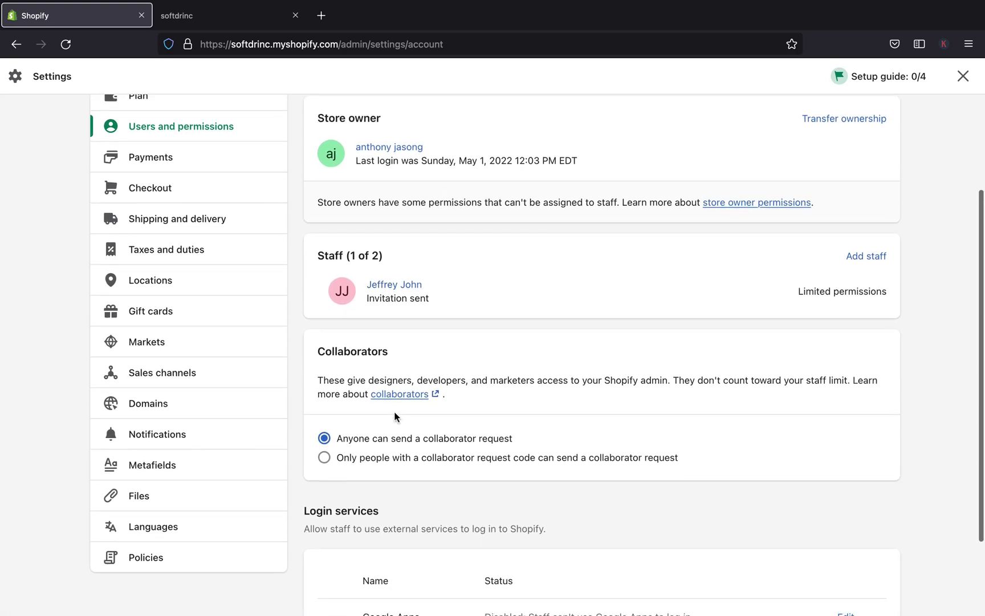
scroll(395, 416, "up", 1)
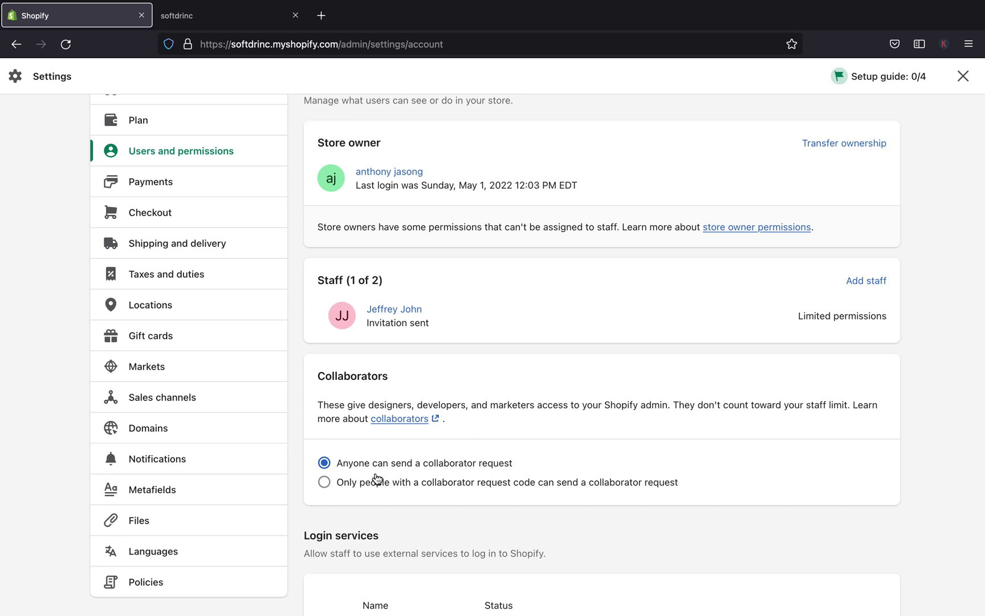
scroll(377, 478, "down", 1)
scroll(377, 478, "down", 1)
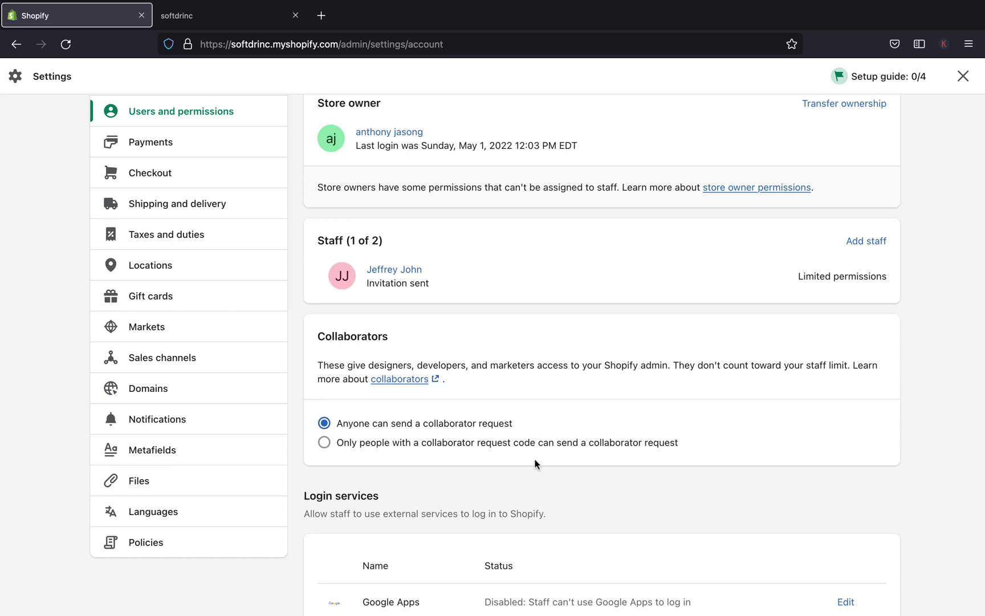
scroll(429, 452, "down", 3)
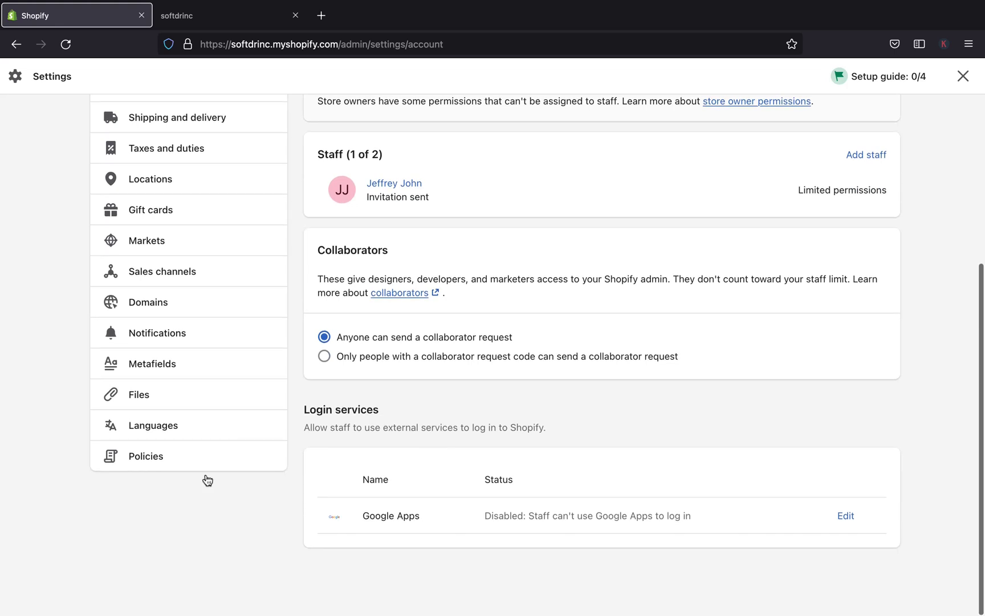
scroll(380, 431, "up", 8)
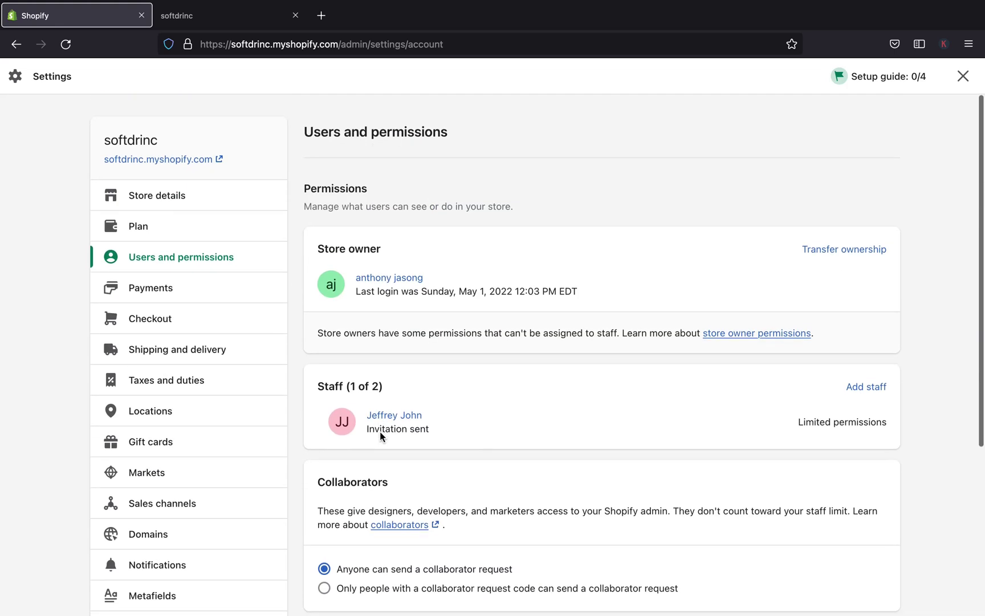